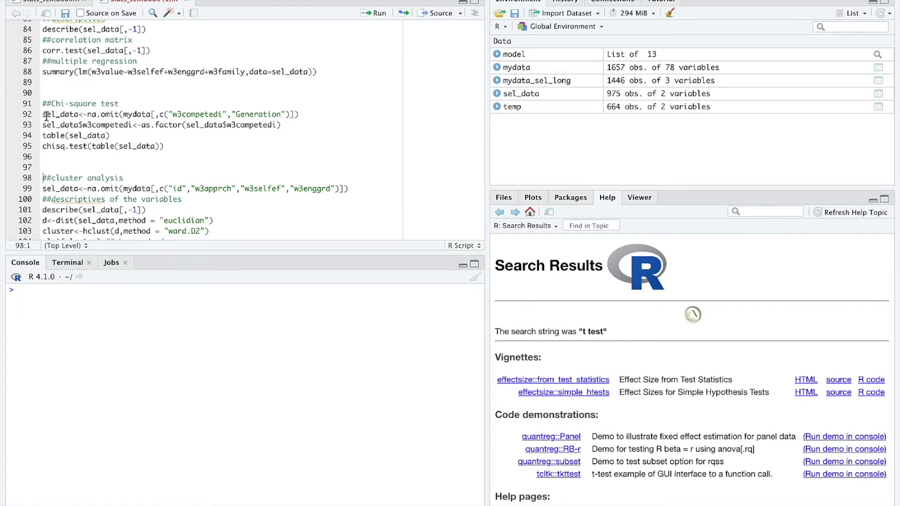
# - Run the Chi-square section's line that stores mydata's w3competedi and Generation columns, without missing values, in sel_data
pyautogui.moveTo(41, 116); pyautogui.dragTo(310, 120)
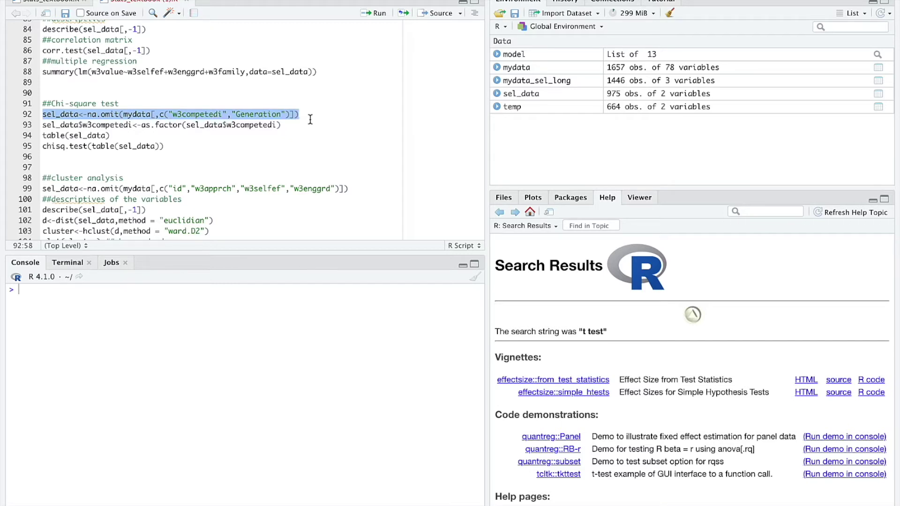
pyautogui.click(311, 119)
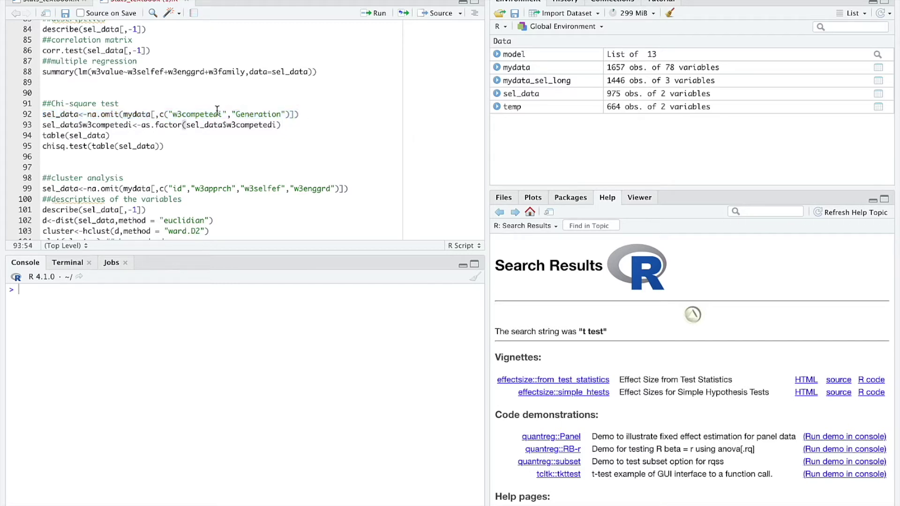
pyautogui.click(171, 114)
pyautogui.moveTo(170, 114); pyautogui.dragTo(222, 115)
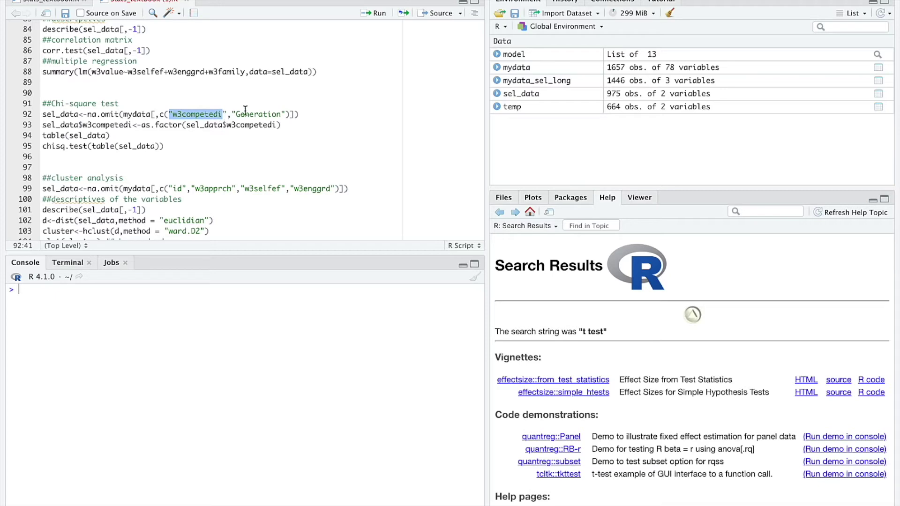
pyautogui.click(286, 114)
pyautogui.moveTo(286, 114); pyautogui.dragTo(236, 114)
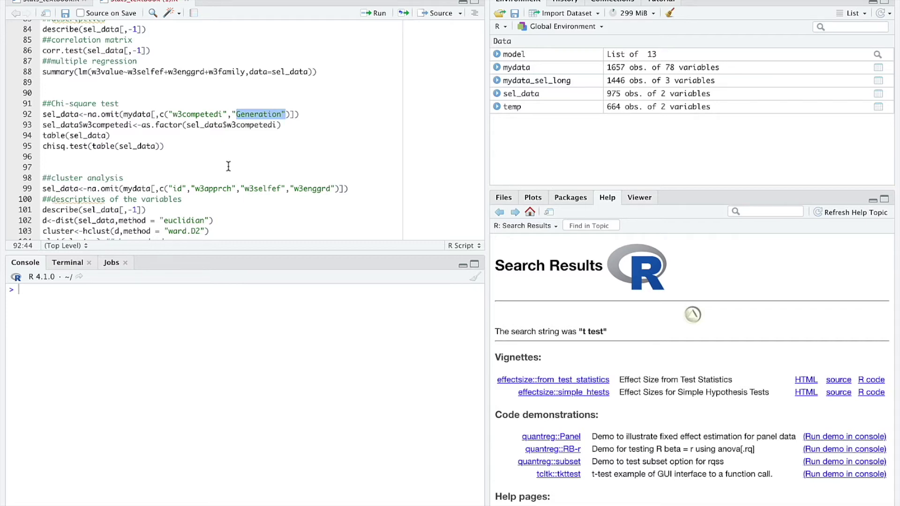
pyautogui.click(69, 117)
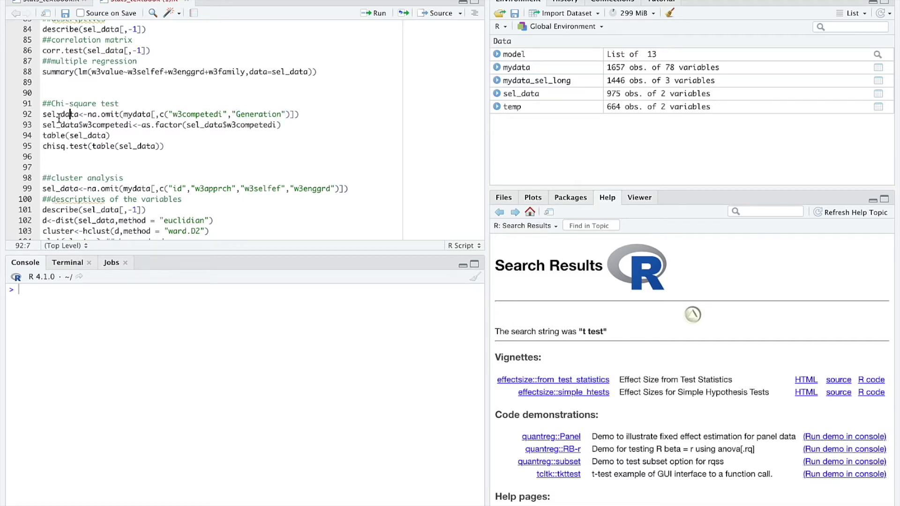
pyautogui.click(378, 14)
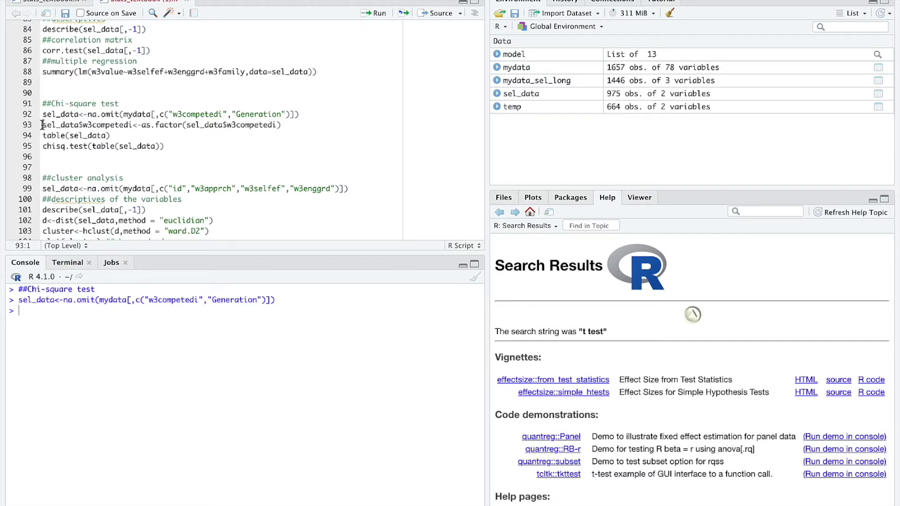
# - Run the script line that converts w3competedi in sel_data to a factor
pyautogui.moveTo(44, 126); pyautogui.dragTo(280, 127)
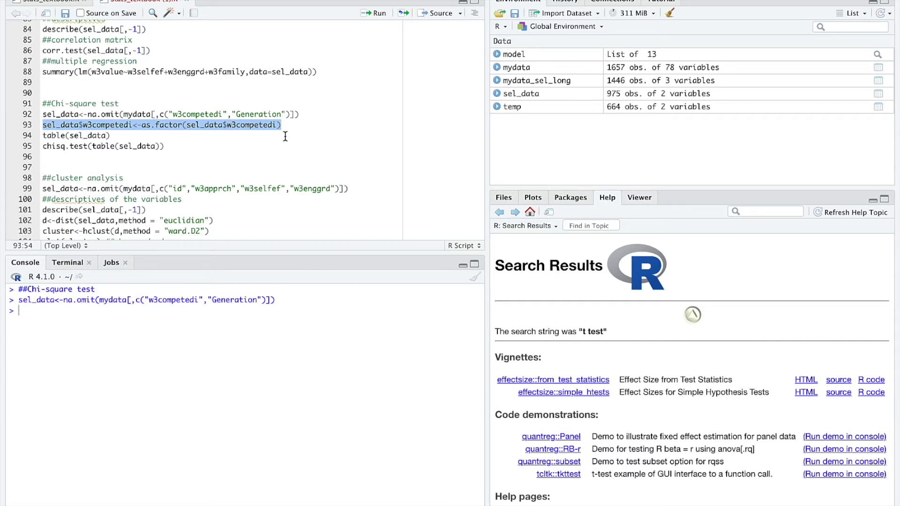
pyautogui.click(246, 126)
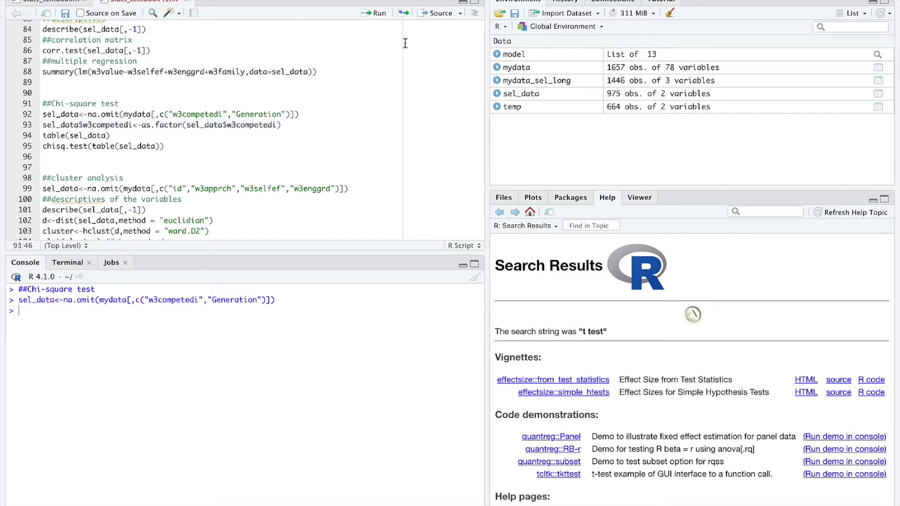
pyautogui.click(381, 19)
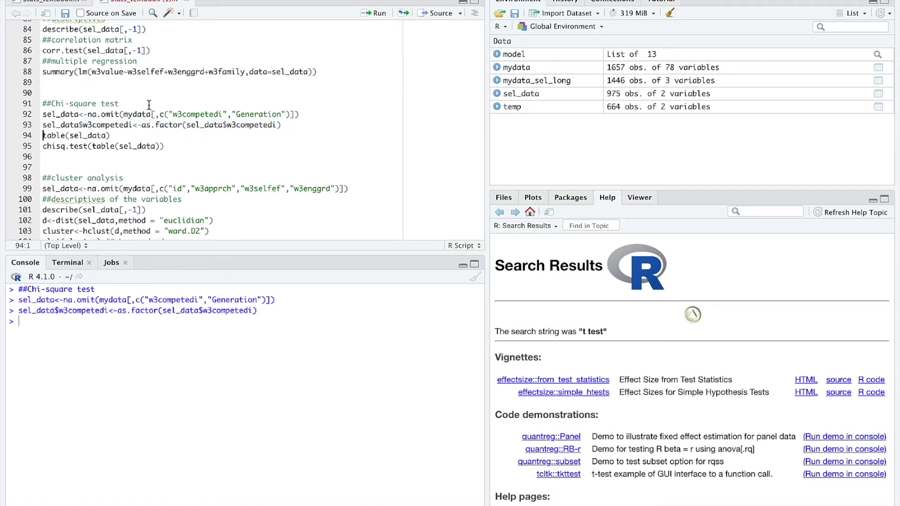
# - Run table(sel_data) from the Chi-square section to cross-tabulate w3competedi by Generation
pyautogui.moveTo(43, 136); pyautogui.dragTo(110, 136)
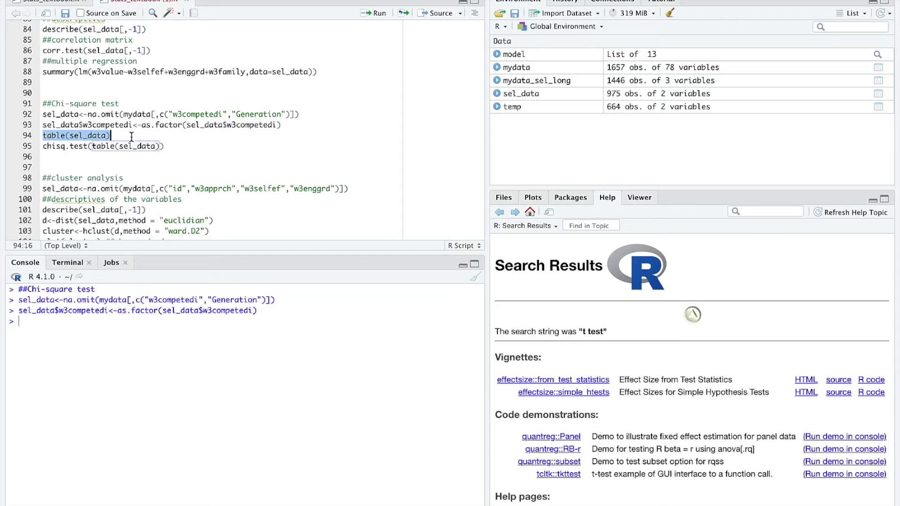
pyautogui.click(46, 136)
pyautogui.moveTo(43, 149); pyautogui.dragTo(162, 148)
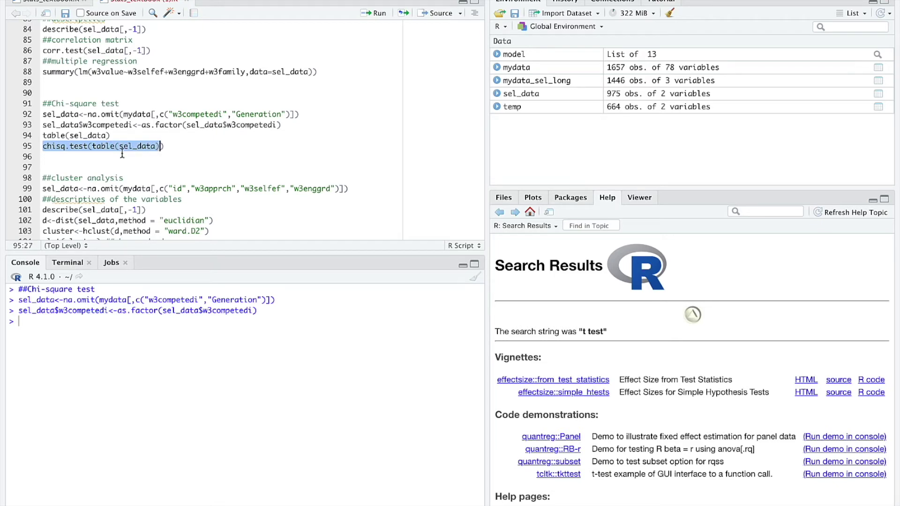
pyautogui.click(103, 156)
pyautogui.click(42, 135)
pyautogui.click(378, 15)
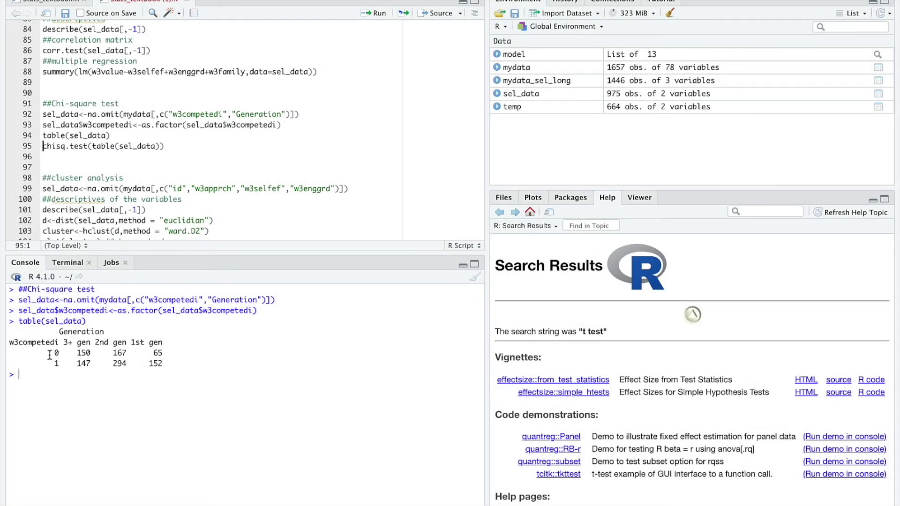
# - Examine the contingency table's w3competedi rows 0 and 1 across the 3+ gen, 2nd gen and 1st gen columns
pyautogui.moveTo(50, 355); pyautogui.dragTo(60, 356)
pyautogui.moveTo(50, 364); pyautogui.dragTo(58, 364)
pyautogui.moveTo(63, 343); pyautogui.dragTo(161, 346)
pyautogui.click(95, 358)
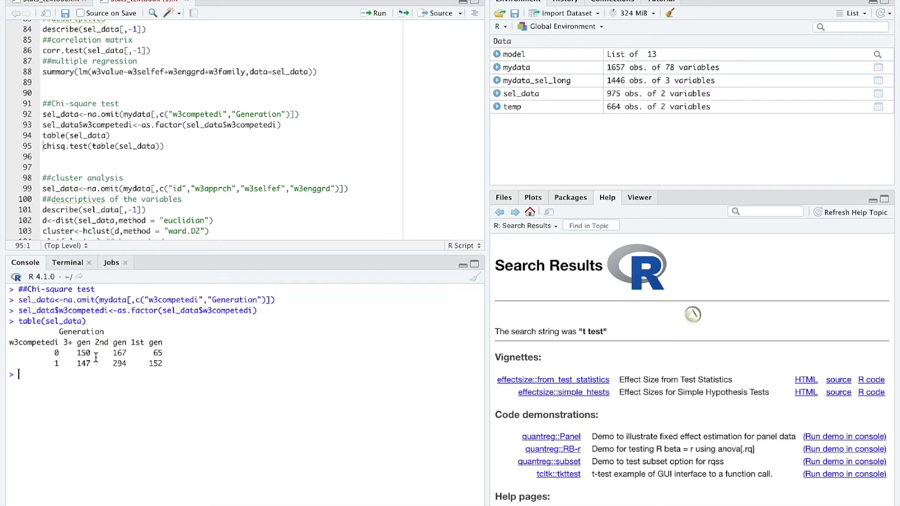
pyautogui.moveTo(91, 354)
pyautogui.mouseDown()
pyautogui.moveTo(79, 364)
pyautogui.moveTo(64, 343)
pyautogui.moveTo(89, 344)
pyautogui.mouseUp()
pyautogui.click(84, 357)
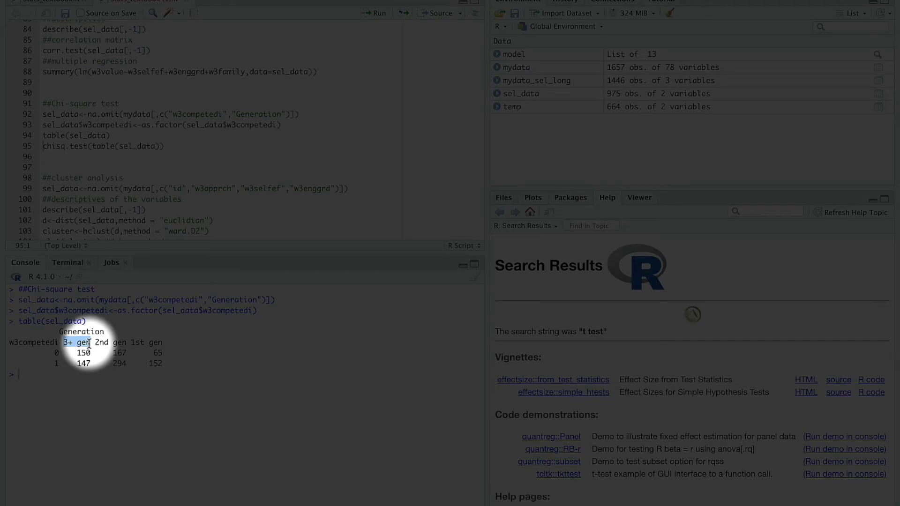
pyautogui.click(112, 355)
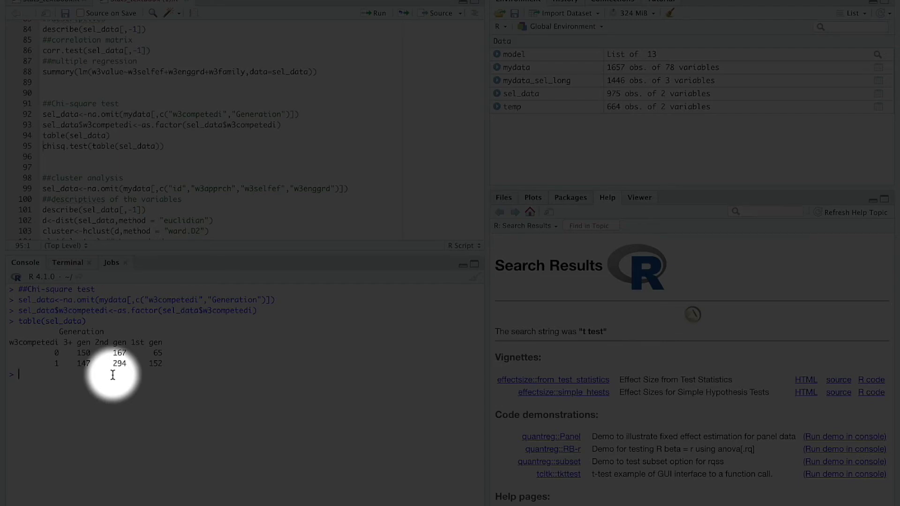
pyautogui.moveTo(132, 342); pyautogui.dragTo(162, 344)
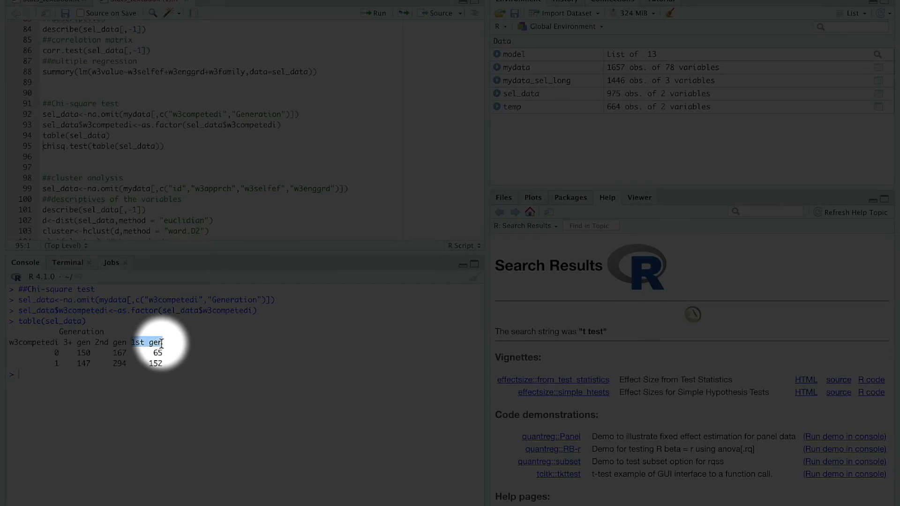
pyautogui.click(170, 346)
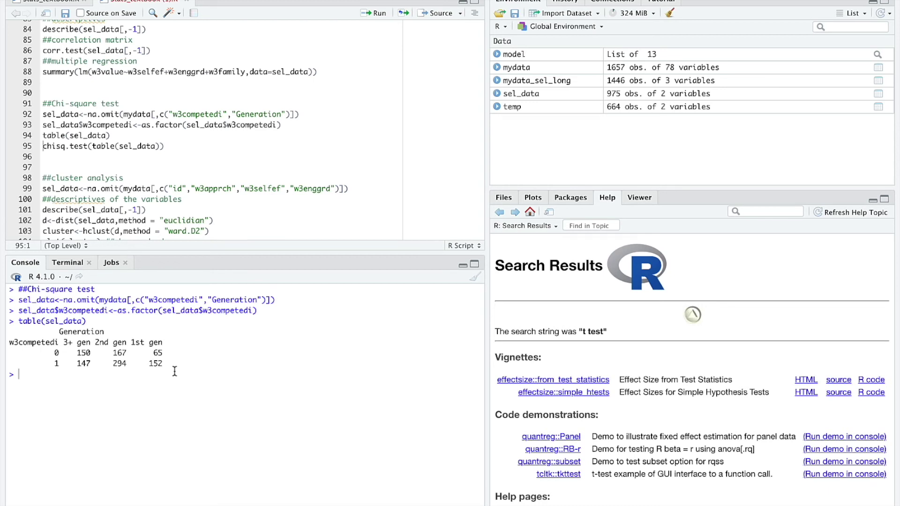
# - Run chisq.test(table(sel_data)) and check the p-value in the Pearson's Chi-squared test output
pyautogui.click(61, 146)
pyautogui.click(379, 14)
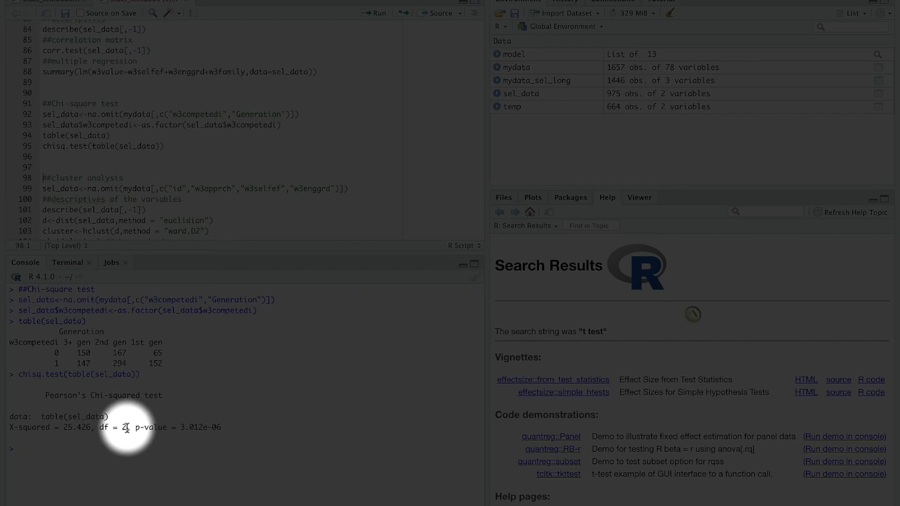
pyautogui.moveTo(135, 427); pyautogui.dragTo(221, 427)
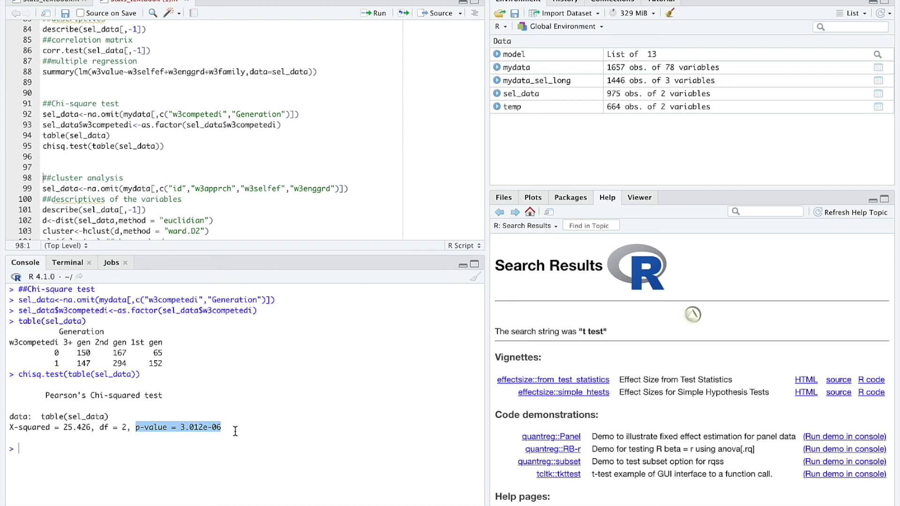
pyautogui.click(229, 388)
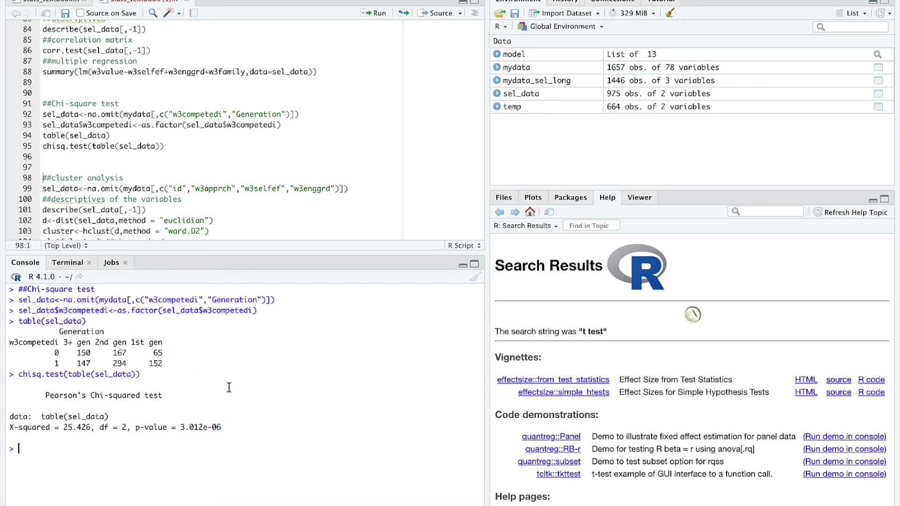